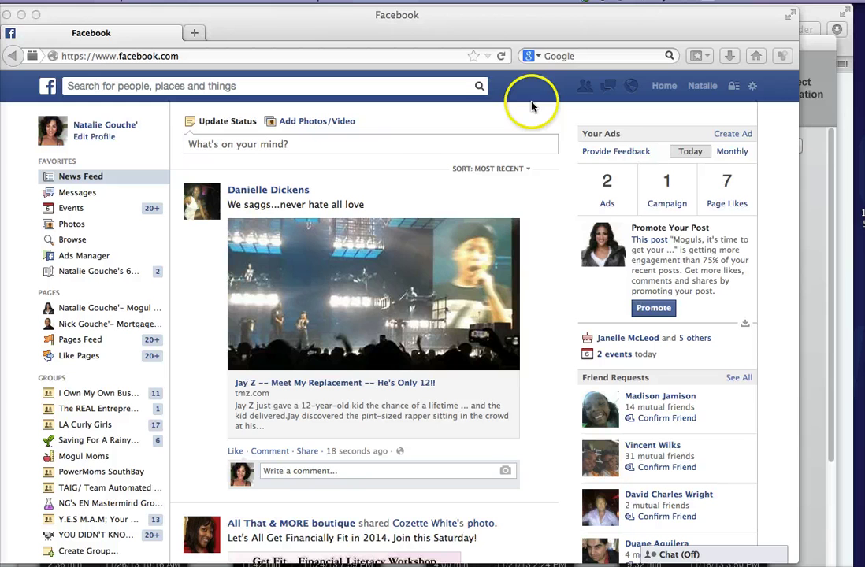
Step: Open the Events page and start creating a new event
click(71, 209)
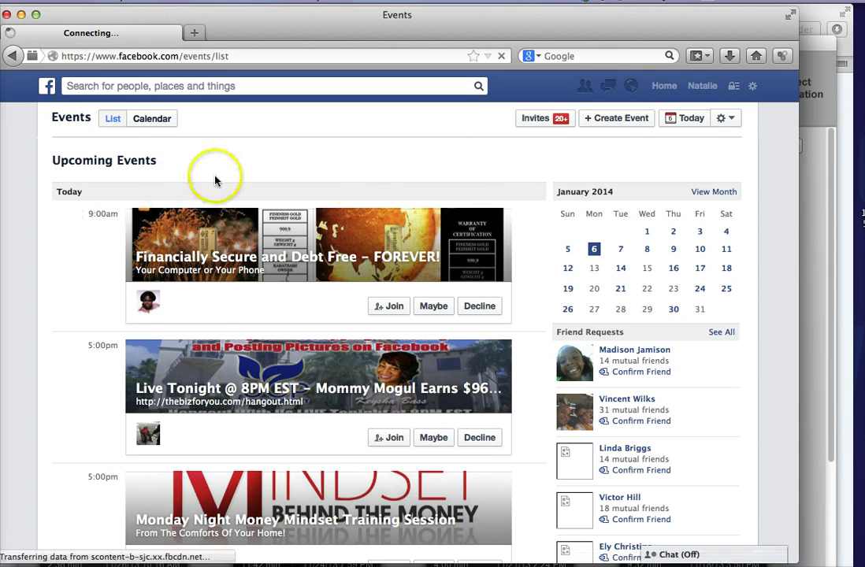
click(614, 126)
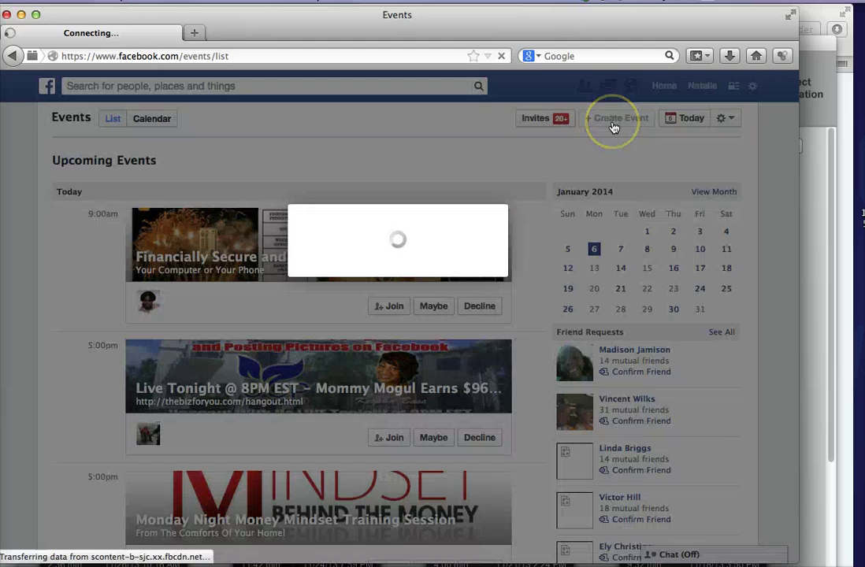
click(615, 129)
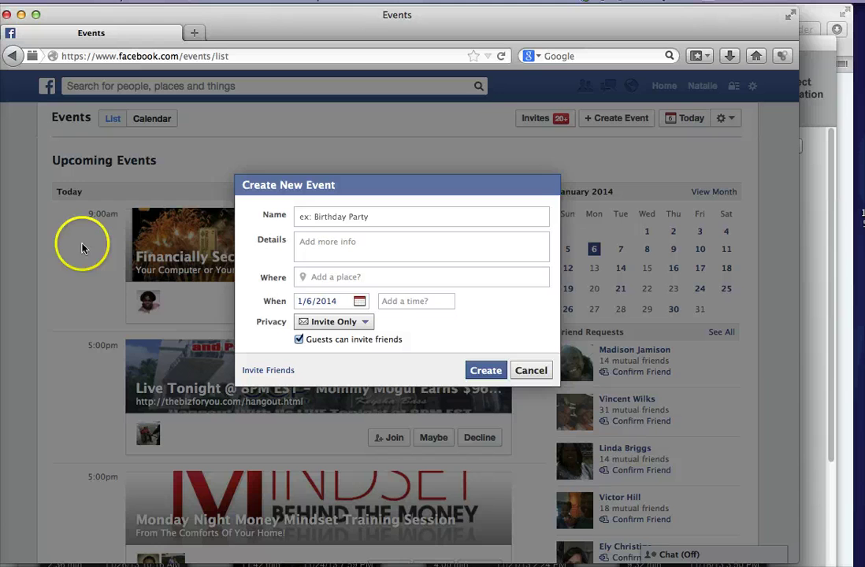
Step: Copy the line "Complimentary Goal Setting Call Today - 5:30pm PST /8:30pm EST" from the Word document and paste it as the event name
click(306, 271)
click(309, 216)
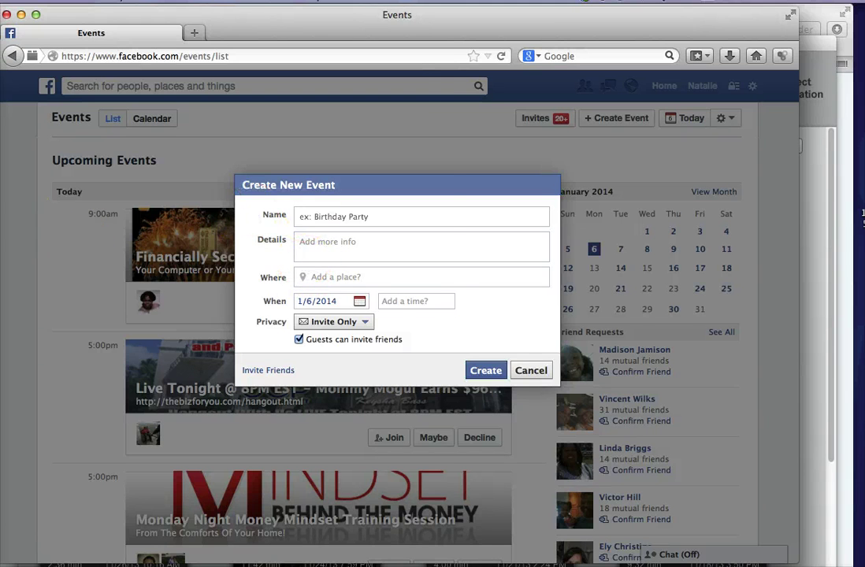
key(super+Tab)
click(156, 213)
drag(254, 206, 6, 207)
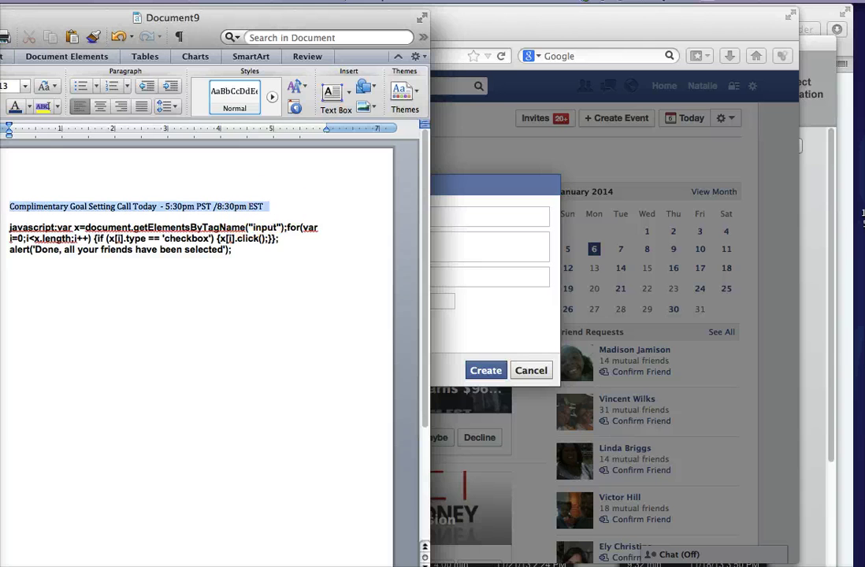
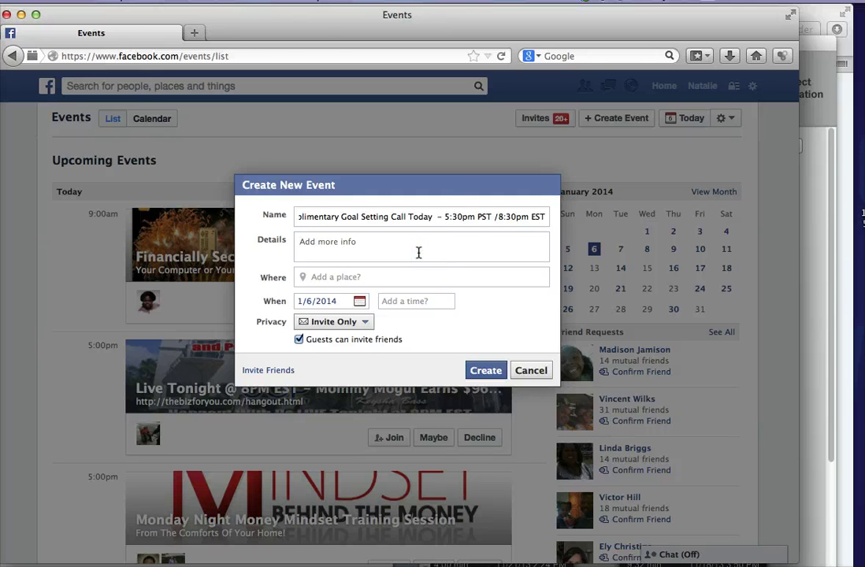
Step: Copy the call description from "-Tired of making" through "January 7th!" on the Safari registration page and paste it into the event details
click(845, 163)
click(763, 64)
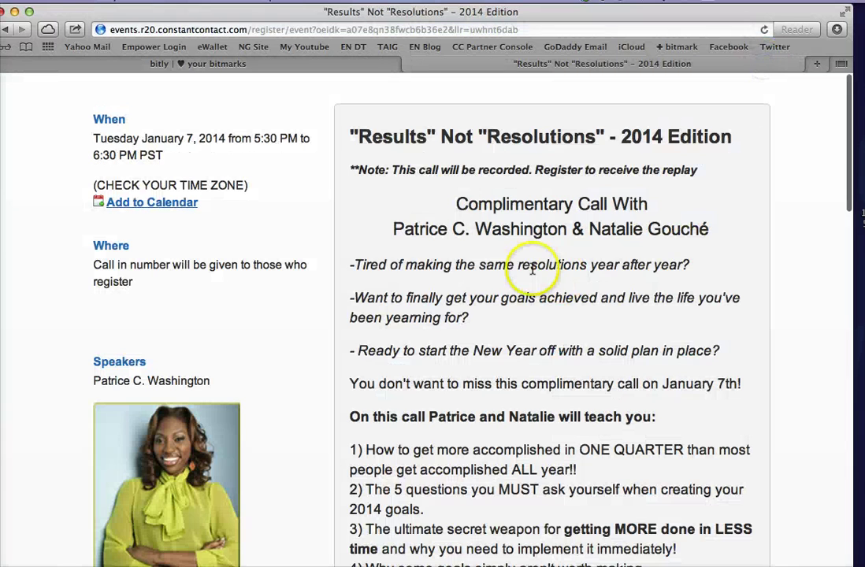
drag(349, 265, 651, 396)
key(super+c)
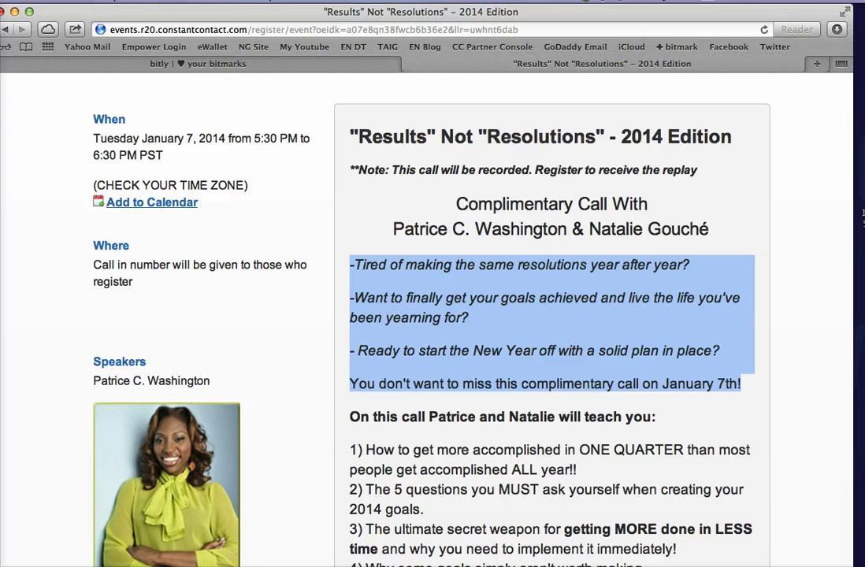
key(super+Tab)
click(360, 247)
key(super+v)
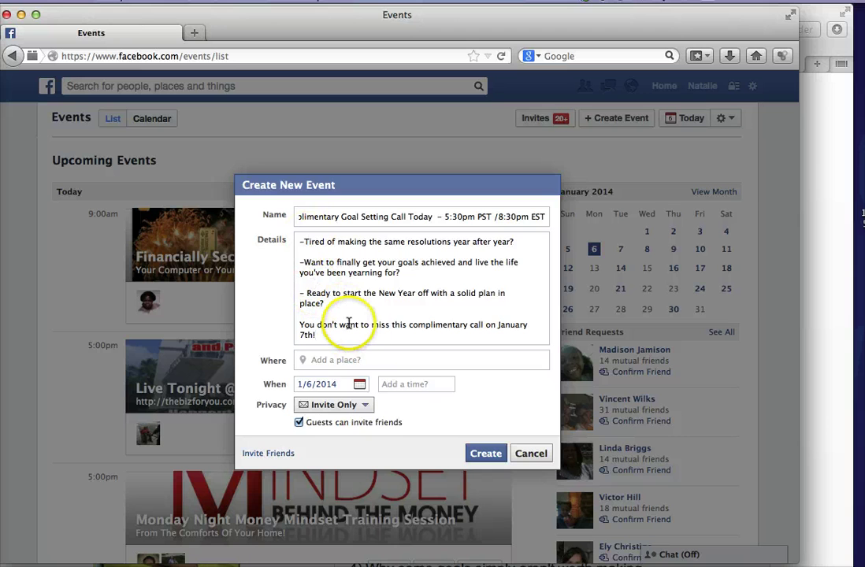
key(Return)
key(Return)
key(BackSpace)
text(8)
key(BackSpace)
key(BackSpace)
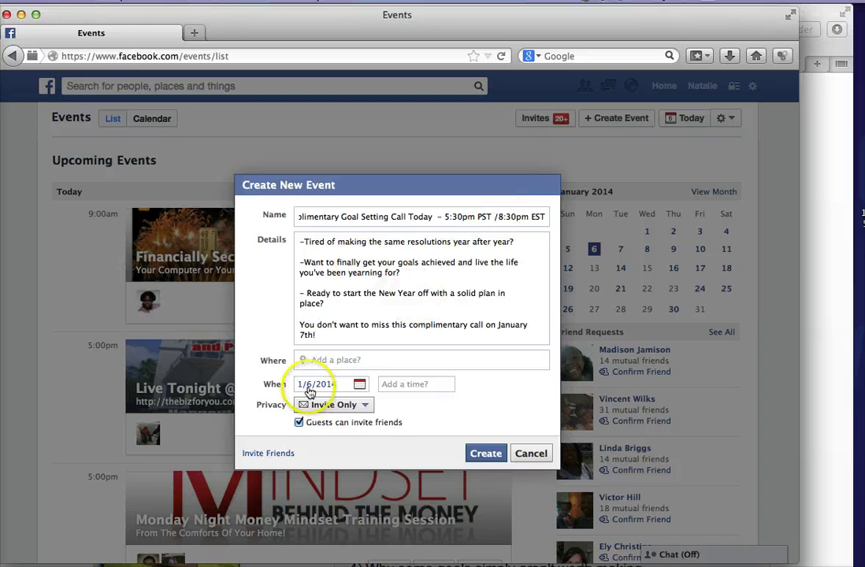
Step: Set the event location to the custom text "Guests will get the call in number when they register"
click(351, 360)
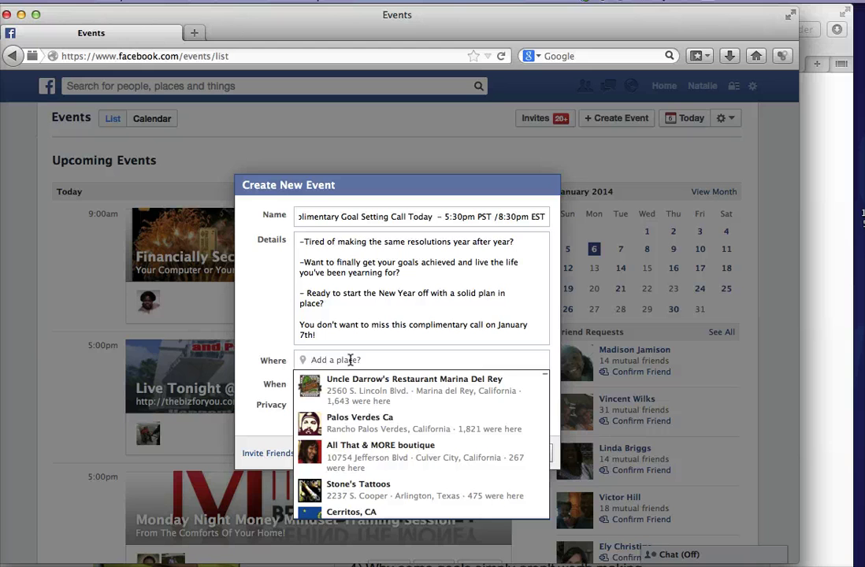
text(Re)
key(BackSpace)
key(BackSpace)
text(Guessts wl)
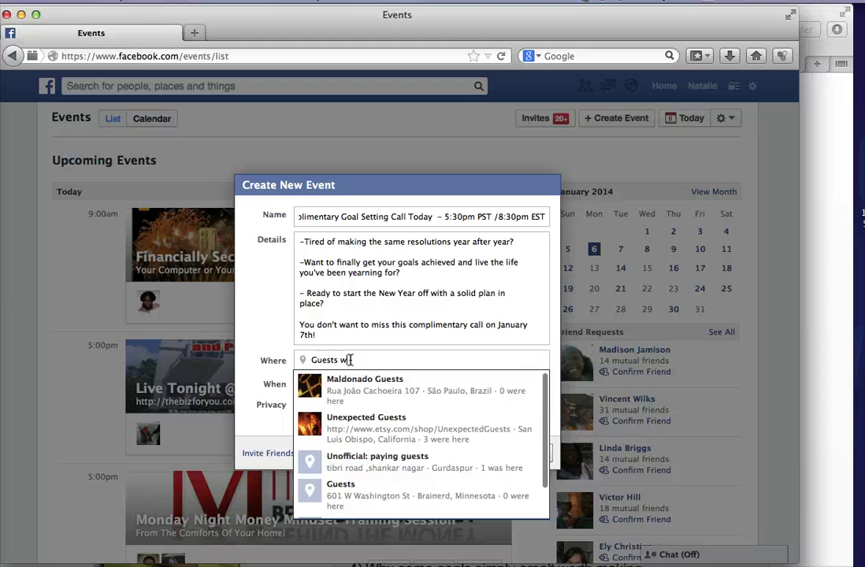
key(BackSpace)
text(ill get the call in nub)
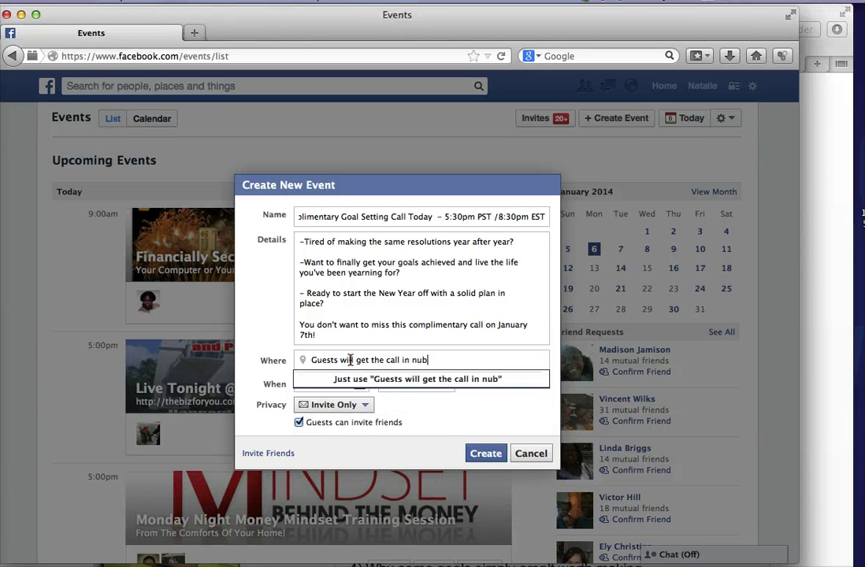
key(BackSpace)
text(mber whe)
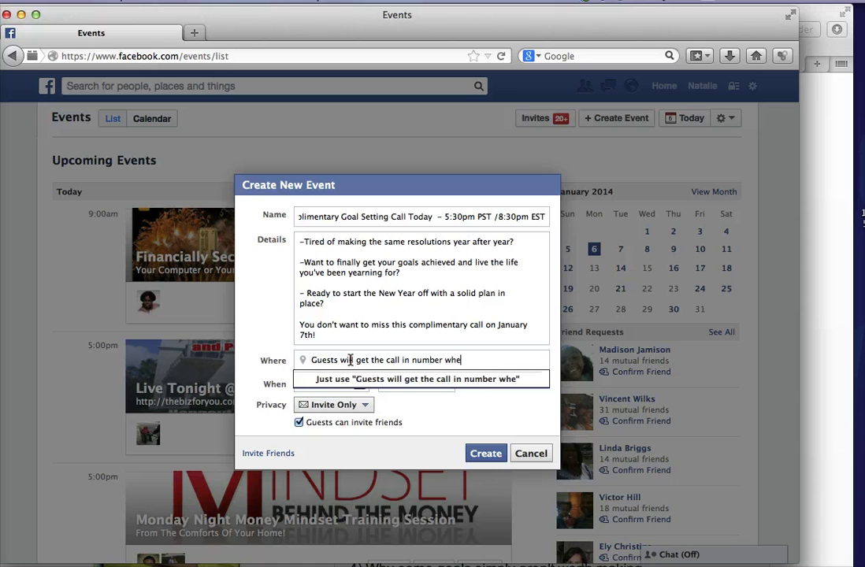
text(n they reg)
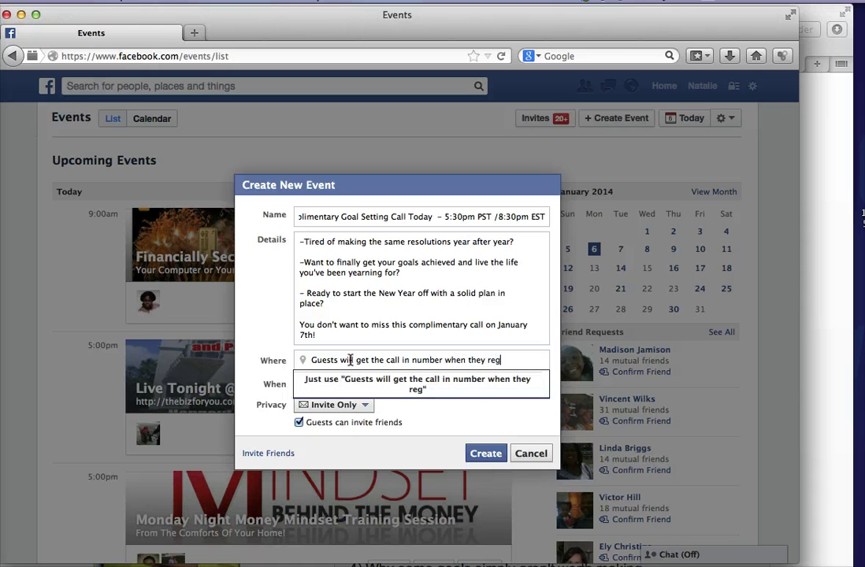
text(ister)
click(400, 381)
click(487, 343)
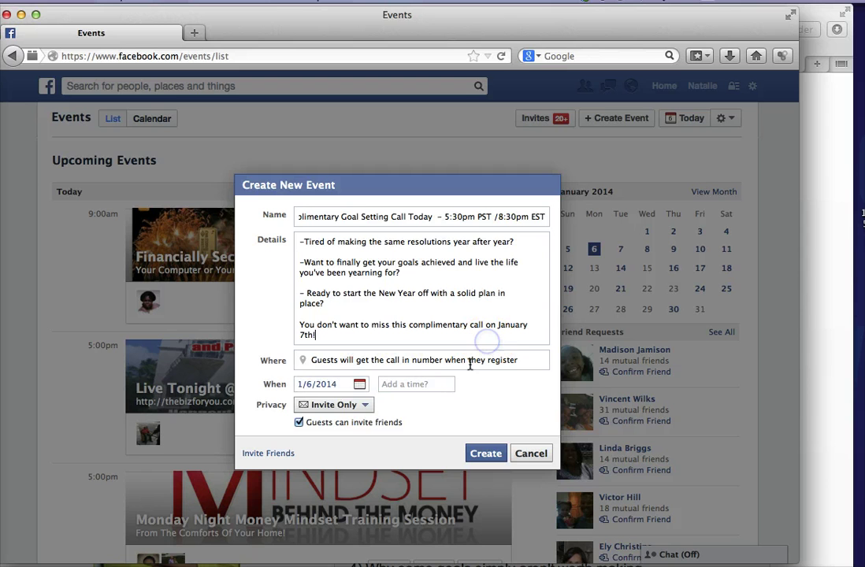
Step: Set the event date to 1/7/2014 with a 5:30 pm start time, and create the event
click(359, 384)
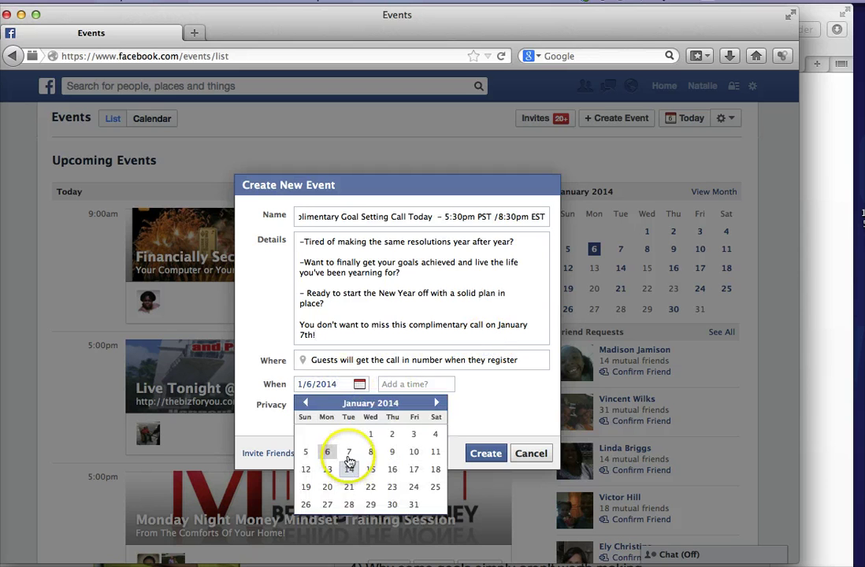
click(348, 453)
click(401, 384)
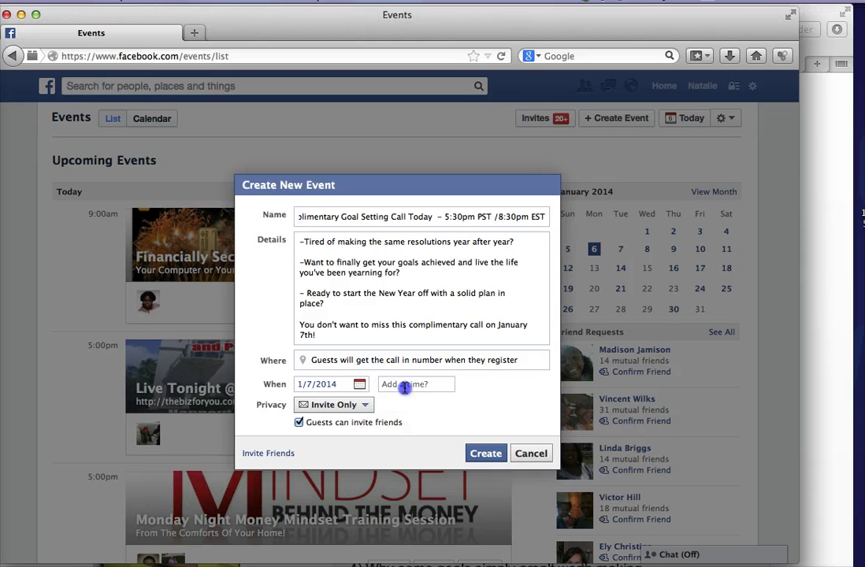
text(5)
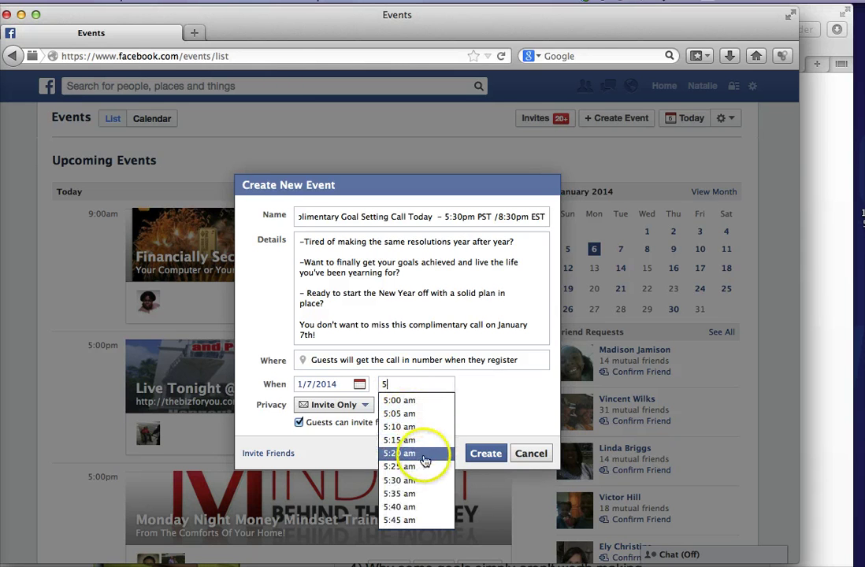
click(433, 484)
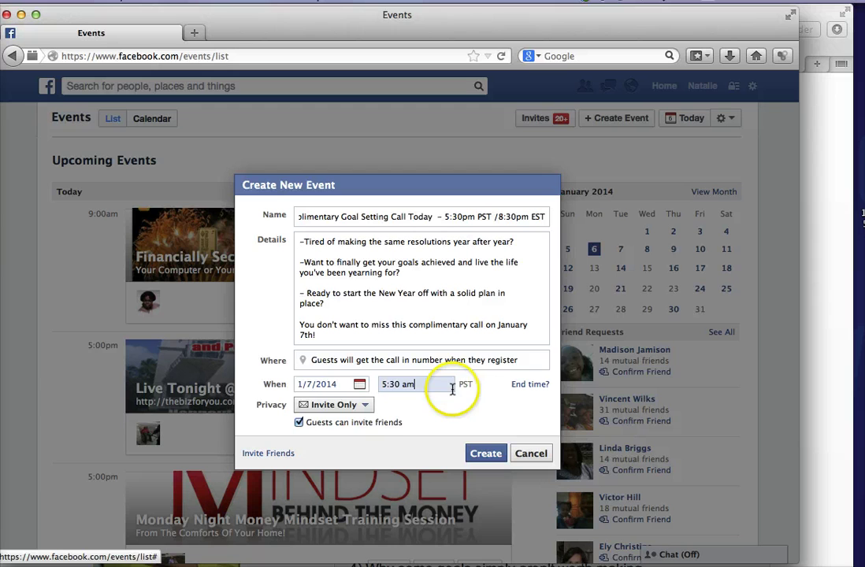
key(BackSpace)
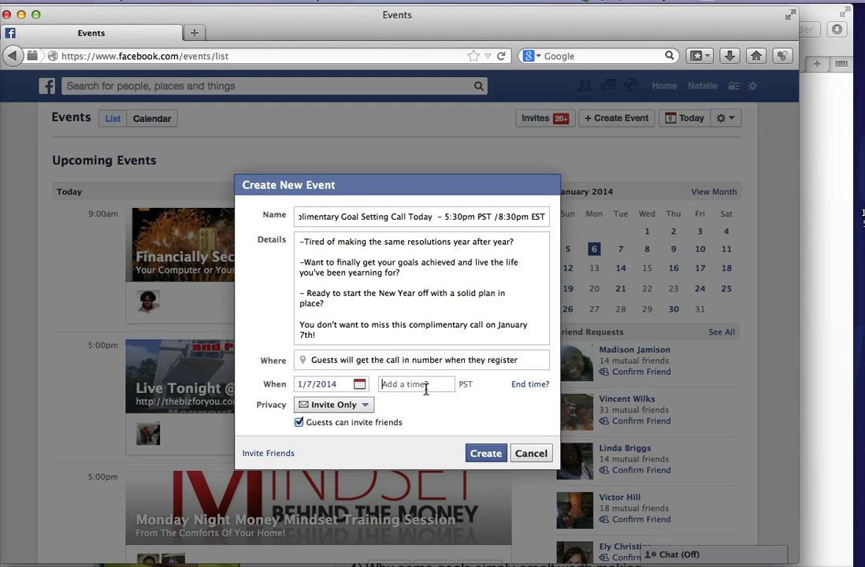
text(5:30)
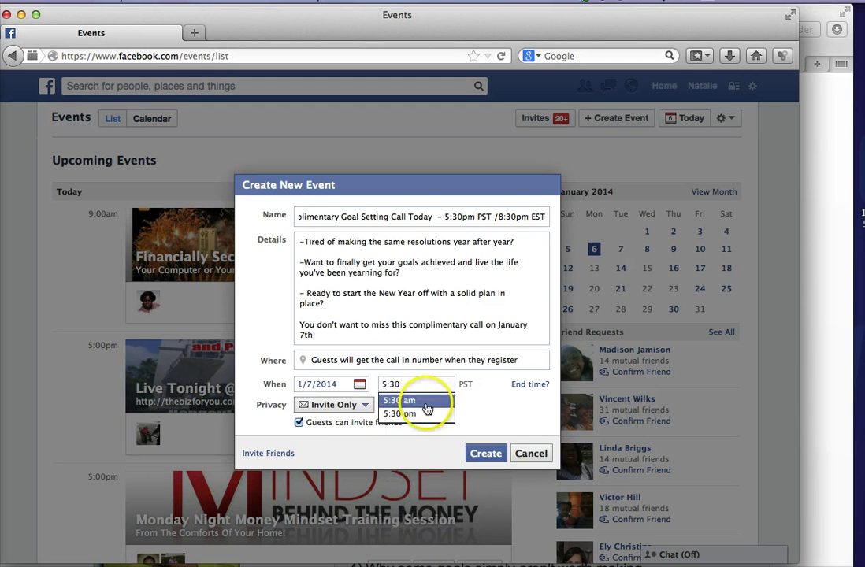
click(435, 416)
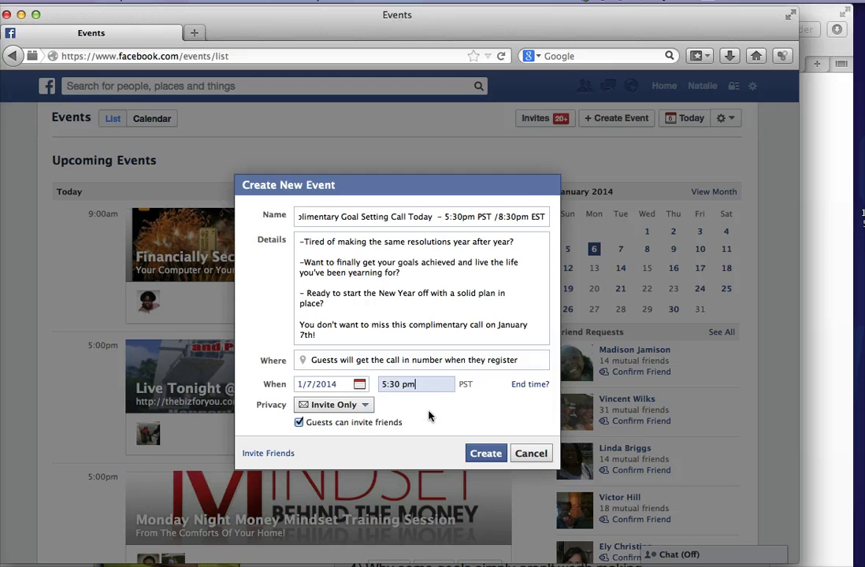
click(489, 459)
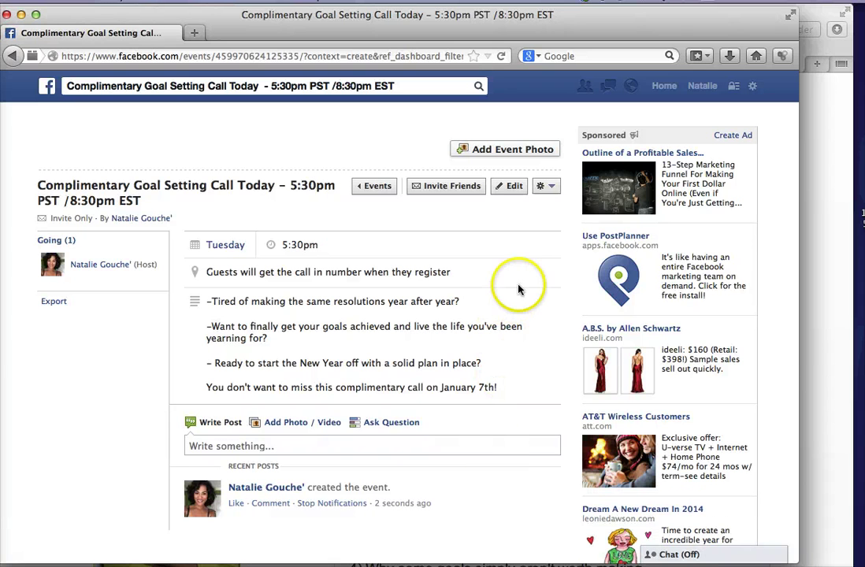
Step: Open the event's friend invitation list and load it all the way to the last friend
click(453, 189)
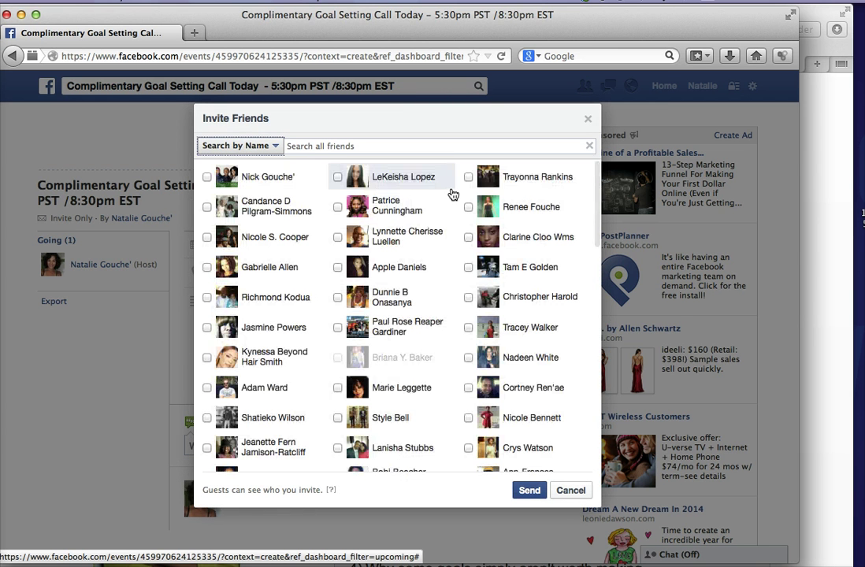
click(592, 182)
drag(592, 184, 583, 496)
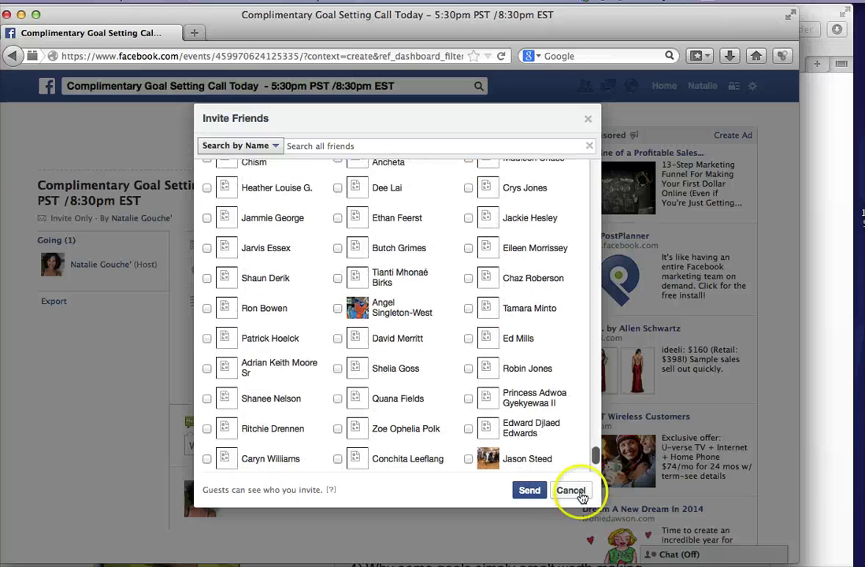
drag(595, 454, 593, 509)
drag(596, 459, 596, 471)
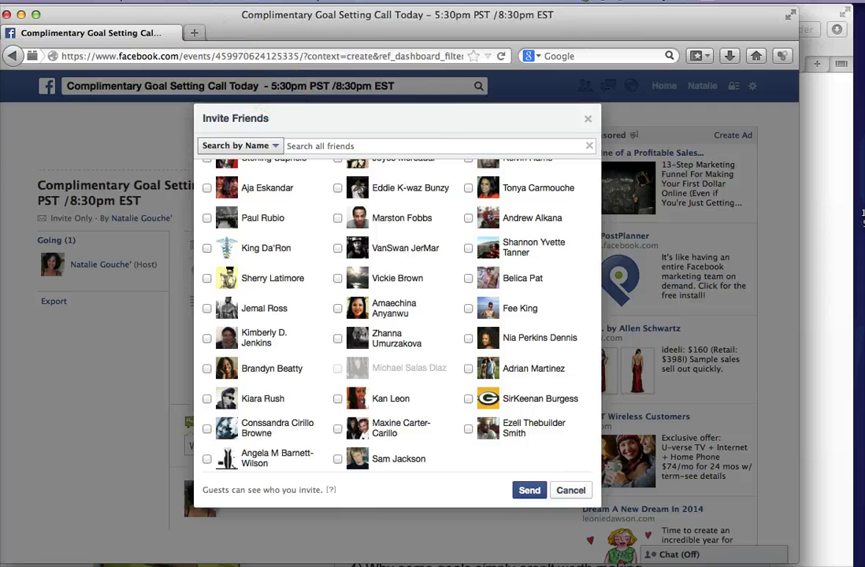
Step: Copy the JavaScript checkbox-selecting code from the Word document and return to the event's invitation list in Firefox
key(super+Tab)
drag(255, 253, 35, 226)
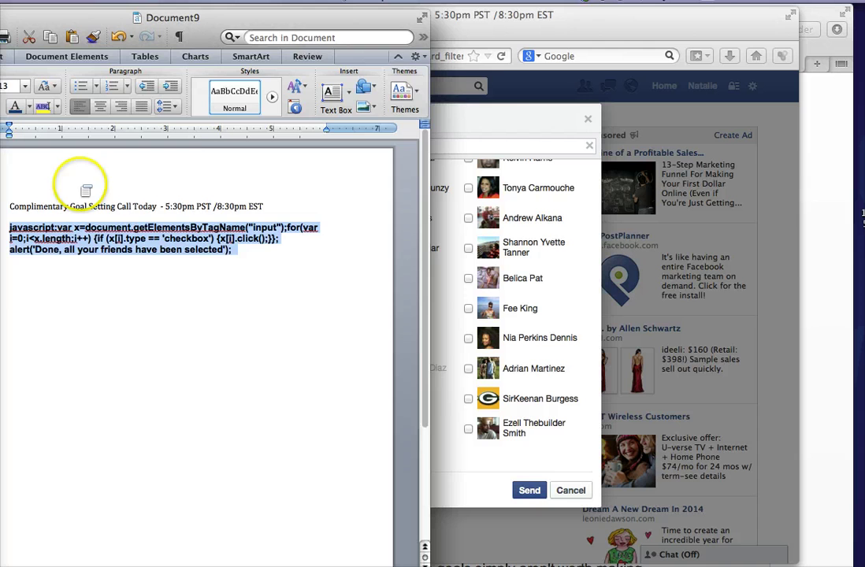
click(493, 99)
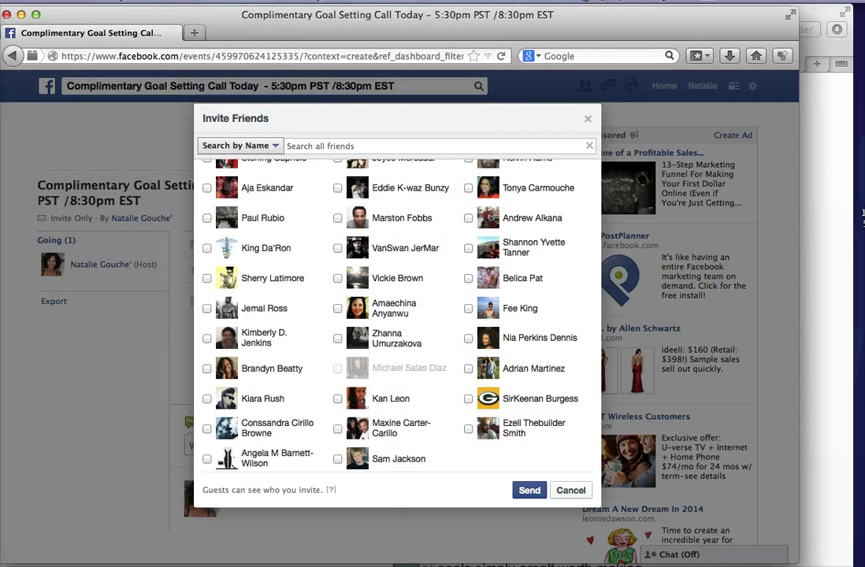
Step: Open the Scratchpad web developer tool over the invitation list
click(222, 1)
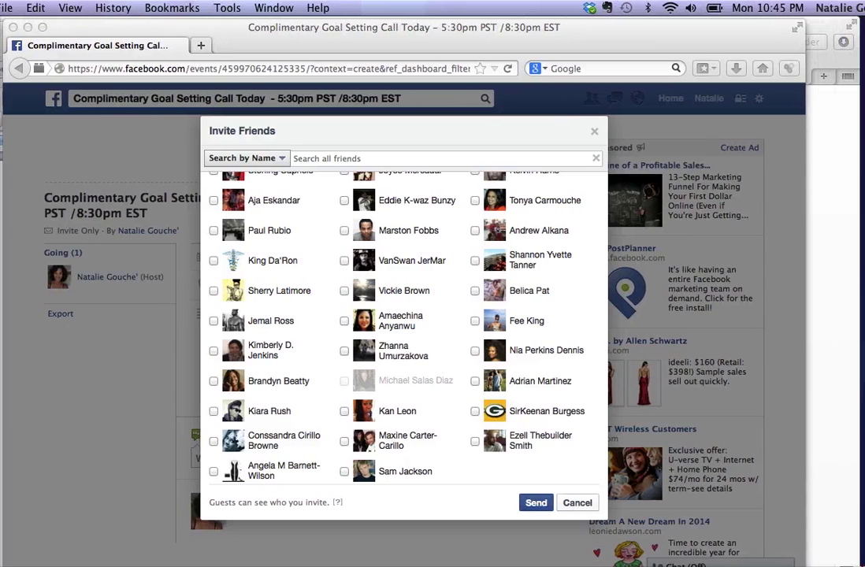
click(227, 8)
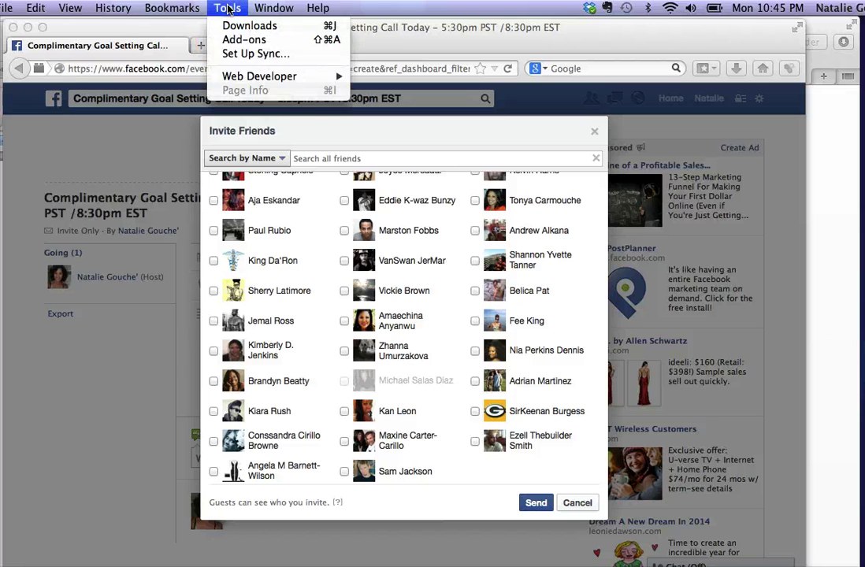
mouse_move(189, 6)
click(57, 167)
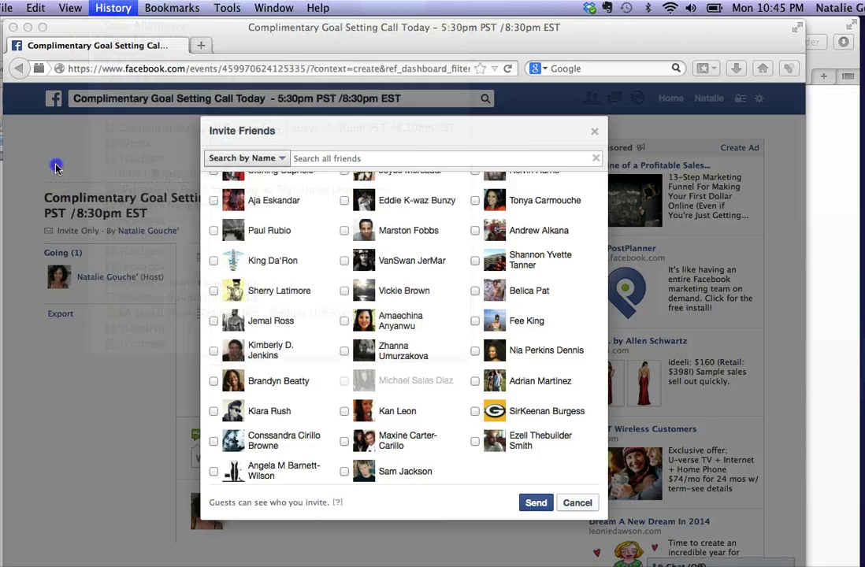
click(233, 8)
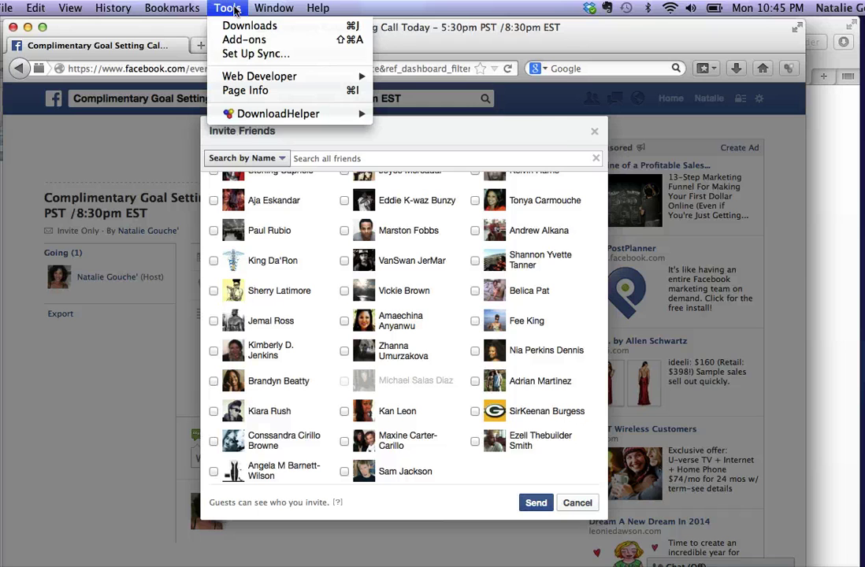
mouse_move(261, 78)
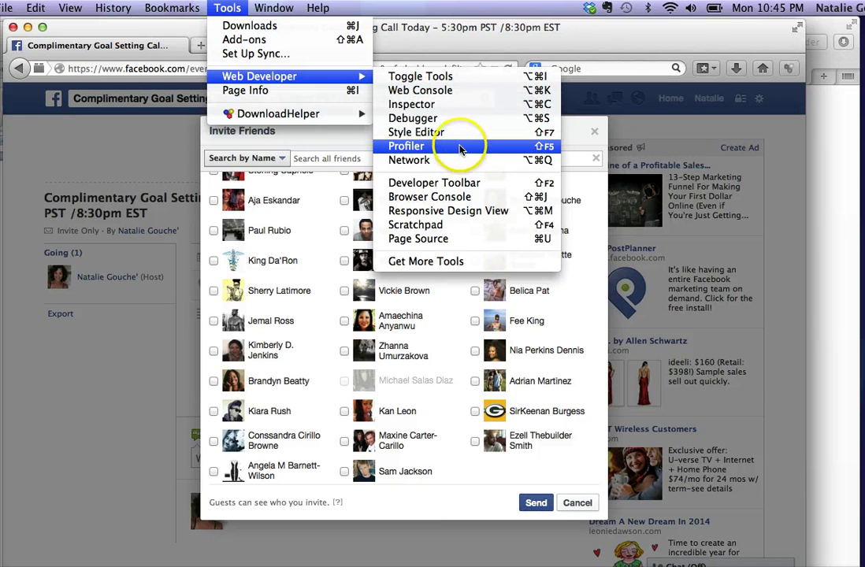
click(462, 234)
Step: Replace the Scratchpad's default comment text with the copied JavaScript checkbox-selecting code
click(43, 184)
drag(2, 24, 162, 64)
drag(168, 233, 111, 71)
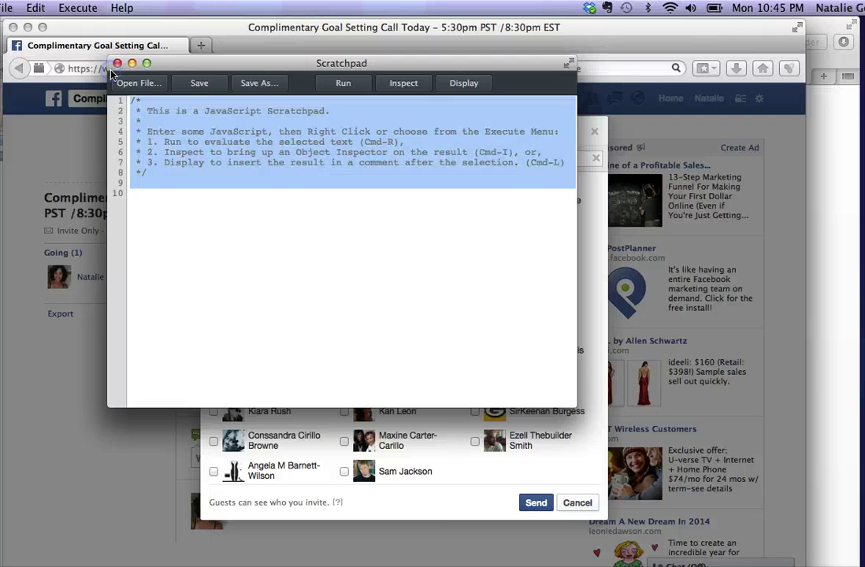
key(BackSpace)
key(super+v)
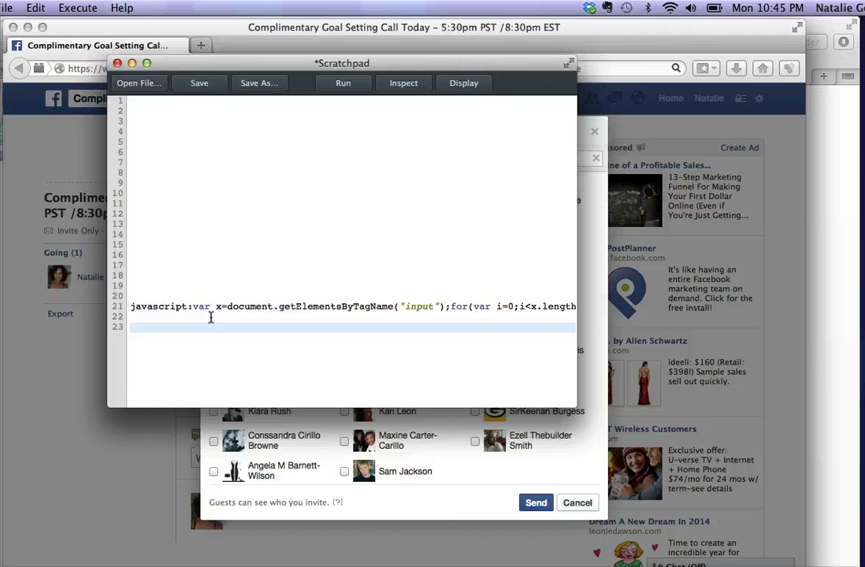
Step: Run the pasted code to select every friend in the invitation list, and dismiss its completion message
click(87, 9)
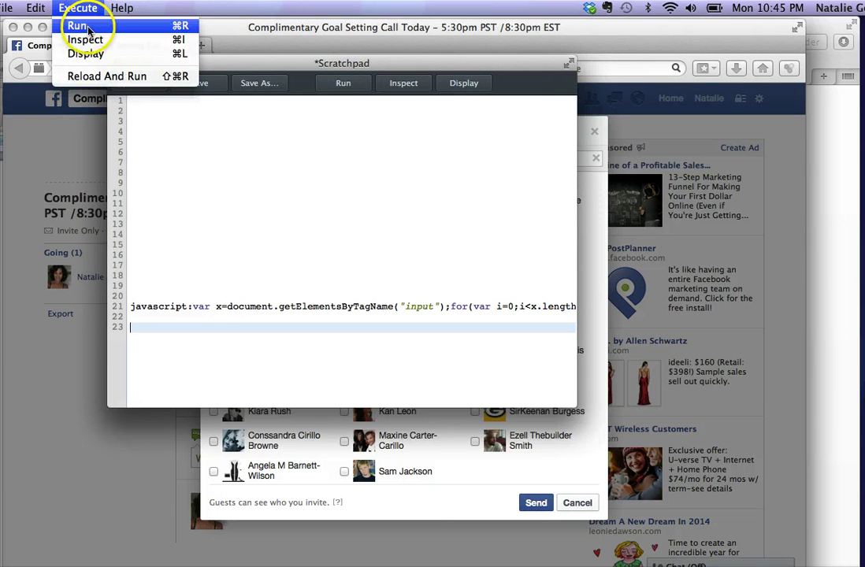
click(79, 27)
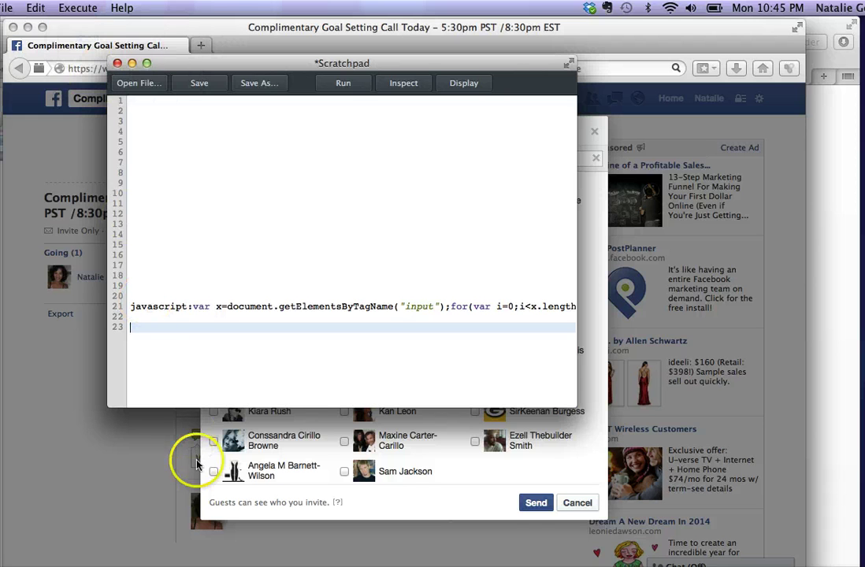
click(138, 502)
click(328, 370)
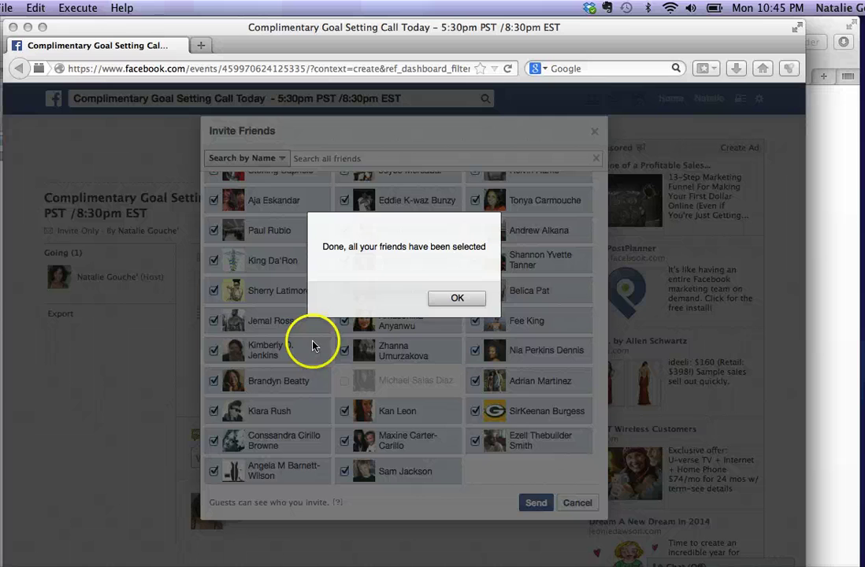
click(457, 299)
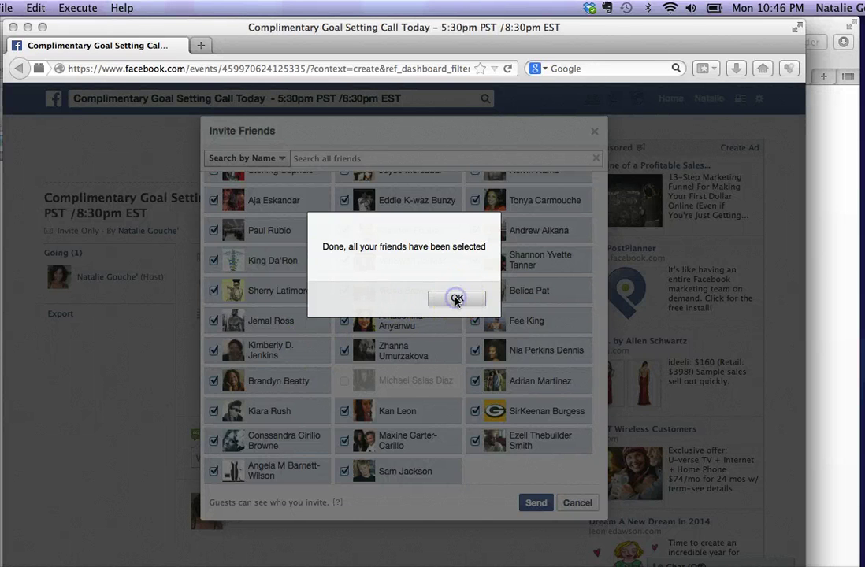
click(457, 300)
click(455, 296)
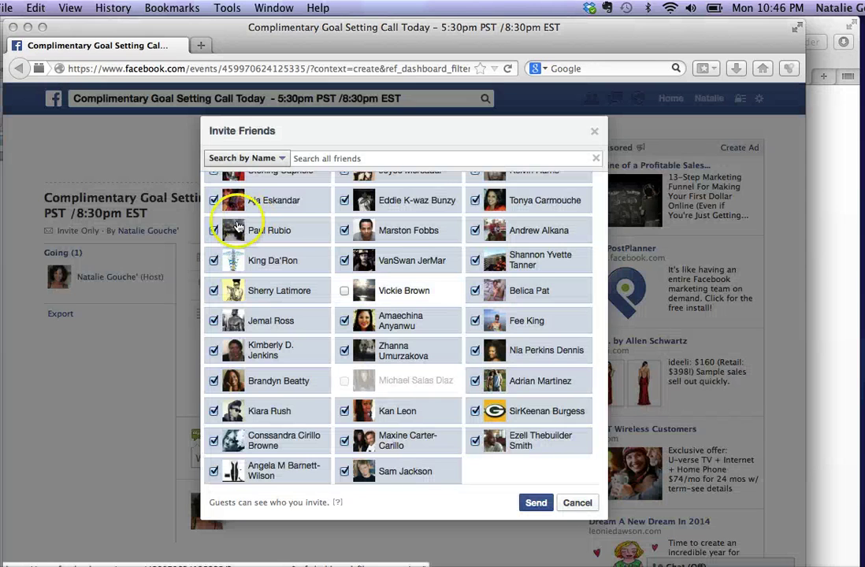
Step: Reselect the one unchecked friend and exclude five other individual friends near the end of the invitation list
click(345, 291)
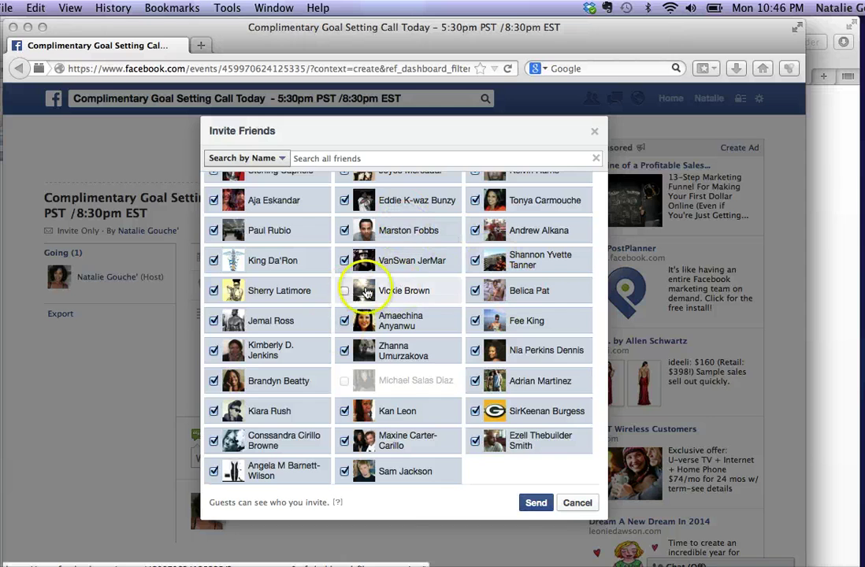
click(539, 504)
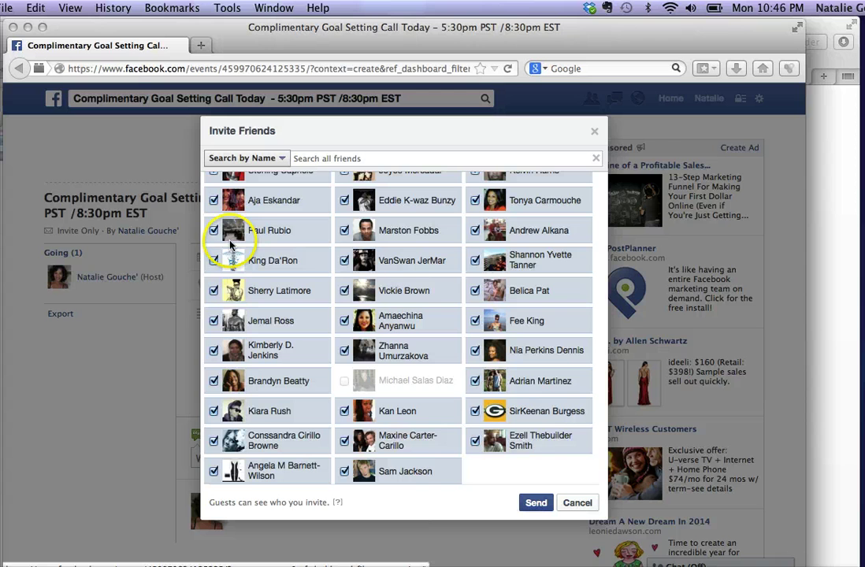
click(214, 260)
click(475, 291)
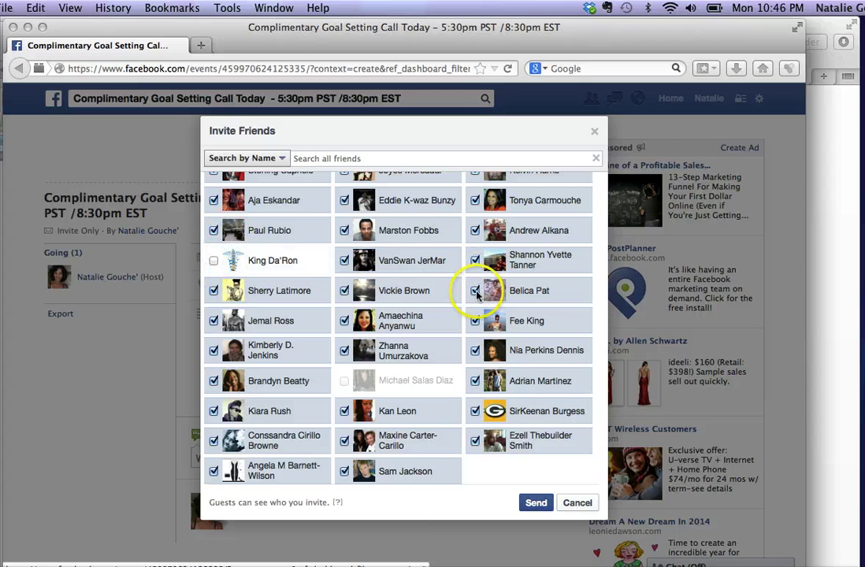
click(398, 237)
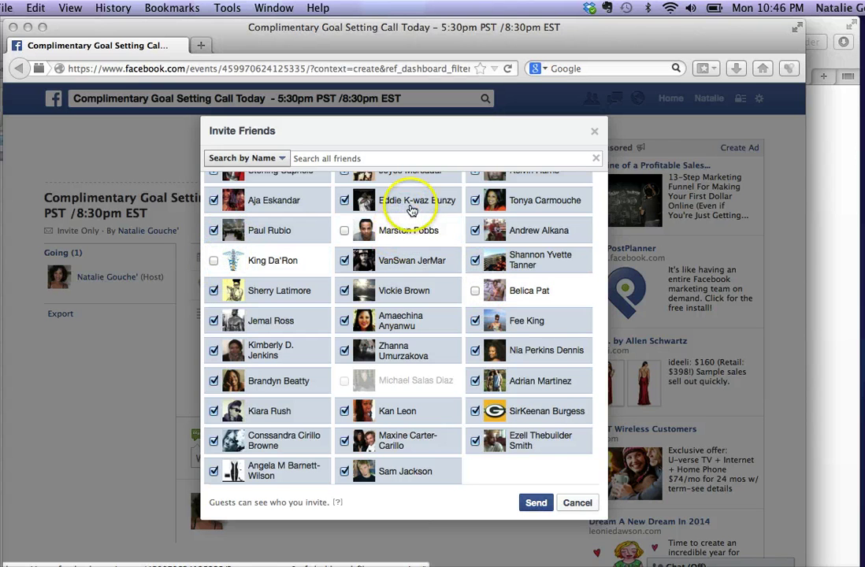
click(409, 204)
click(538, 208)
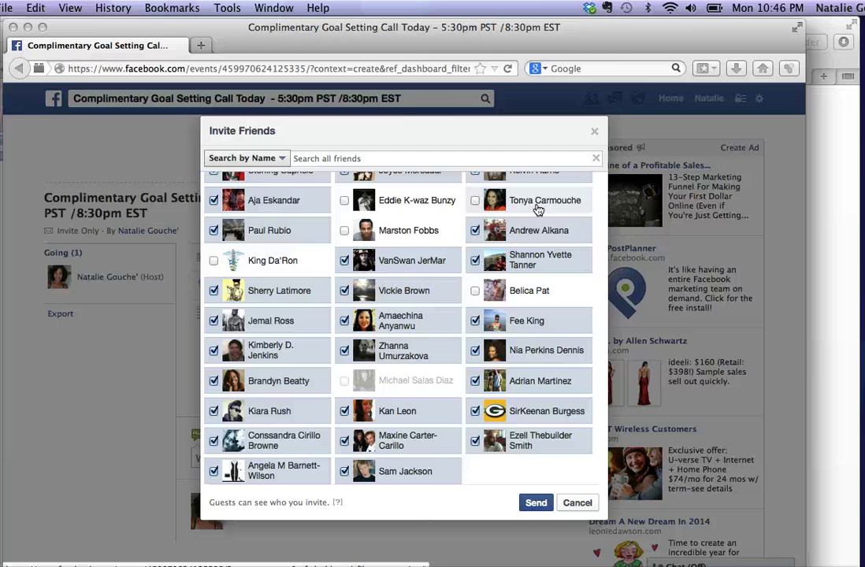
Step: Open the invitation list's filter options covering friend lists, groups and past events
click(283, 160)
click(282, 160)
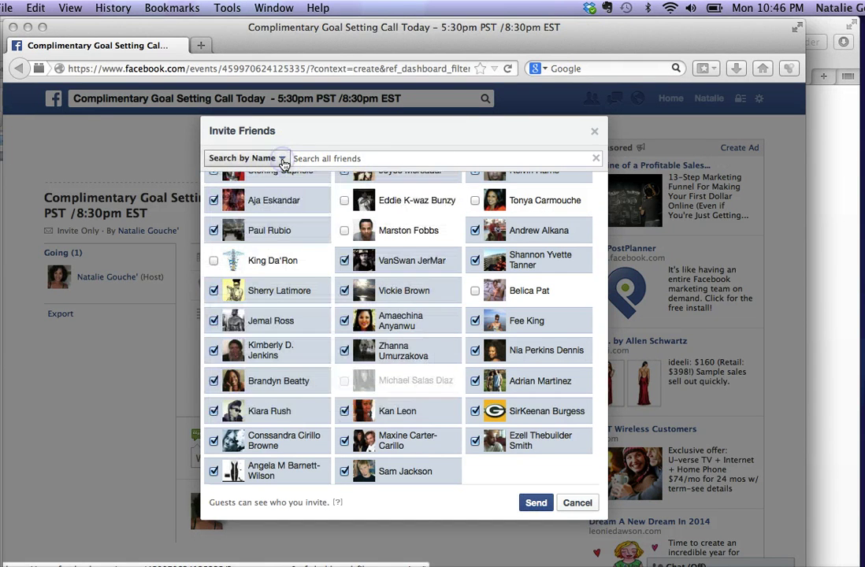
click(282, 160)
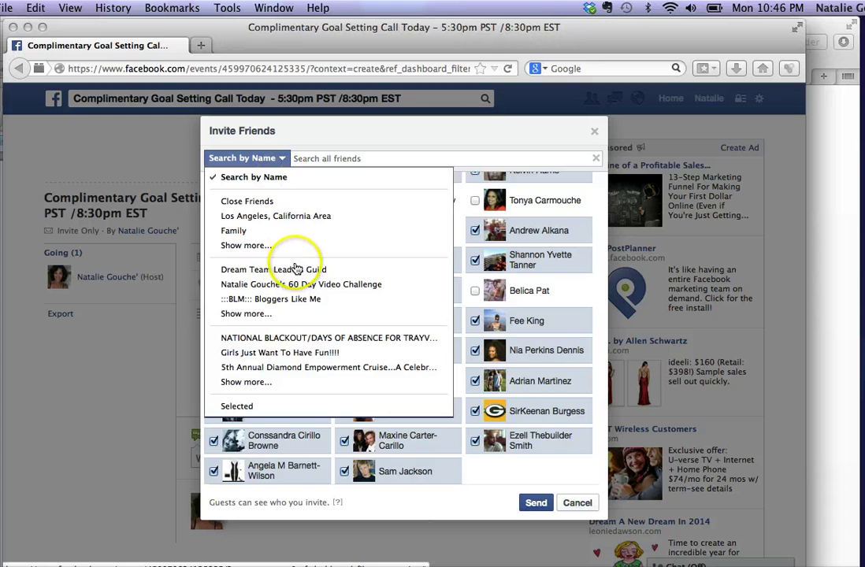